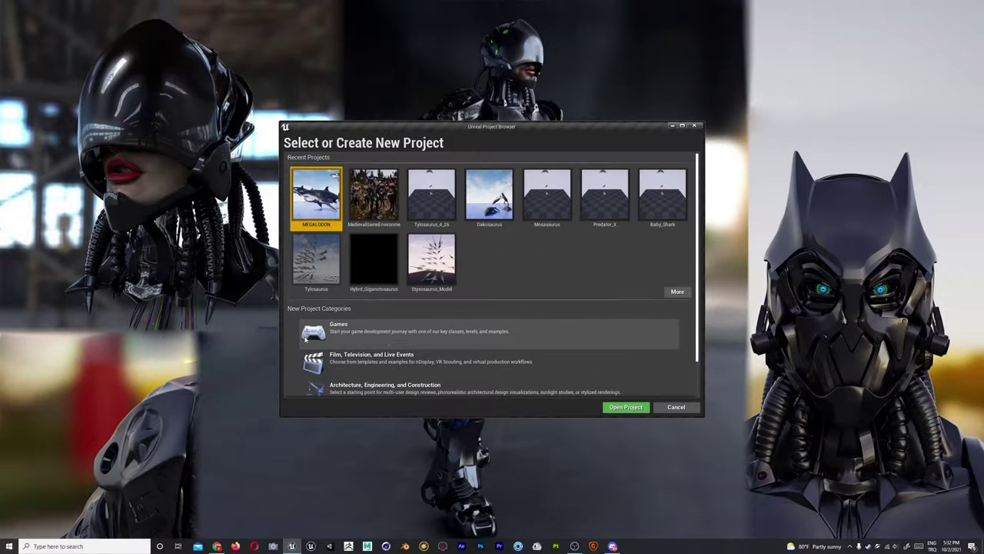
# Open the MEGALODON project and list the MEGALODON map and build data in the LEVELS folder.
pyautogui.click(625, 407)
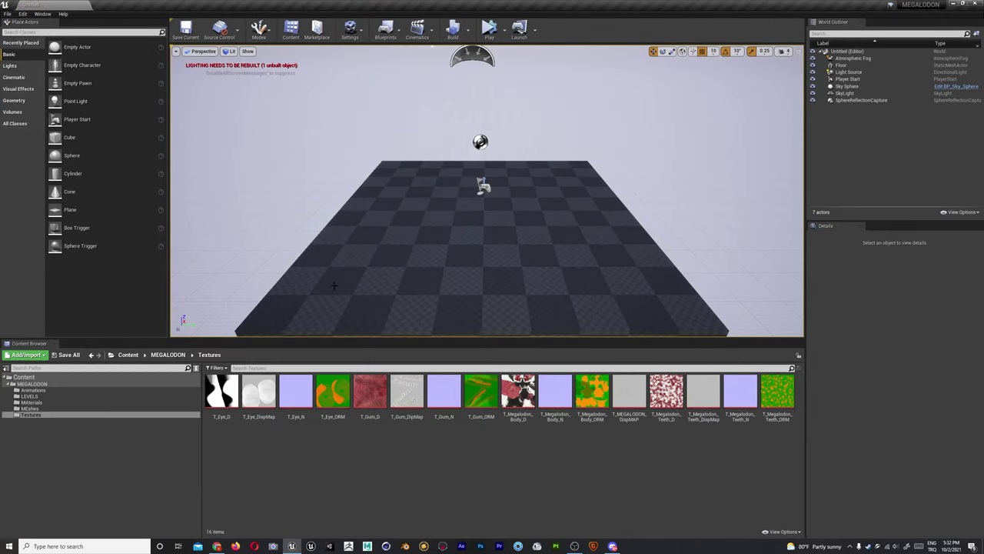
pyautogui.click(31, 396)
pyautogui.click(219, 392)
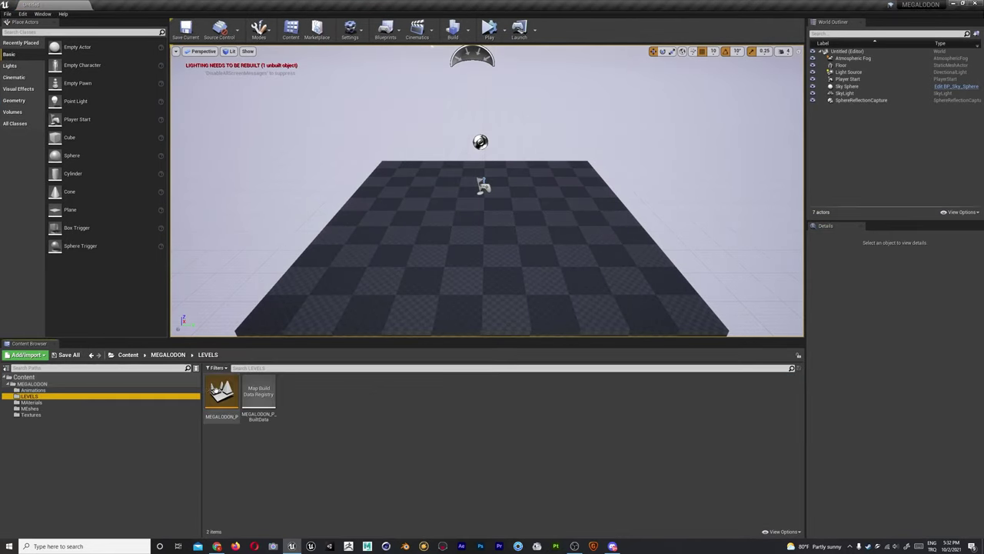
# Load the MEGALODON_P level and nudge the view to frame the sharks.
pyautogui.doubleClick(219, 392)
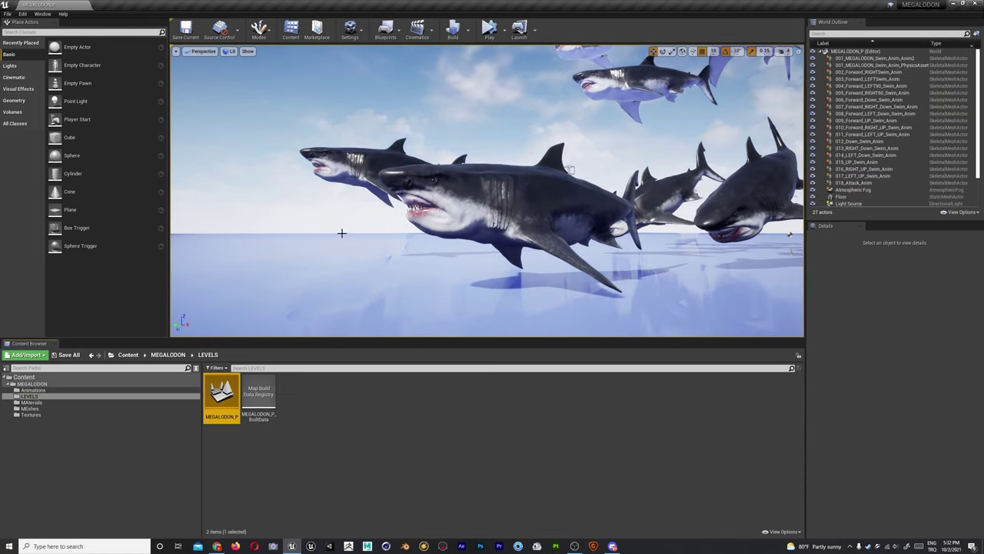
pyautogui.moveTo(378, 206); pyautogui.dragTo(378, 201, button='right')
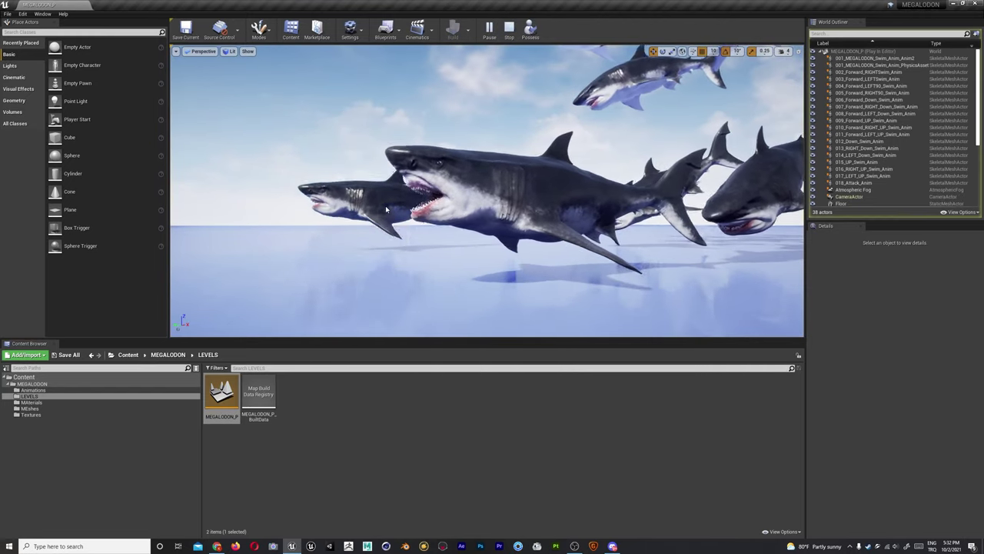
# Run MEGALODON_P in Play In Editor (Alt+P) to watch the sharks swim.
pyautogui.hotkey('alt', 'p')
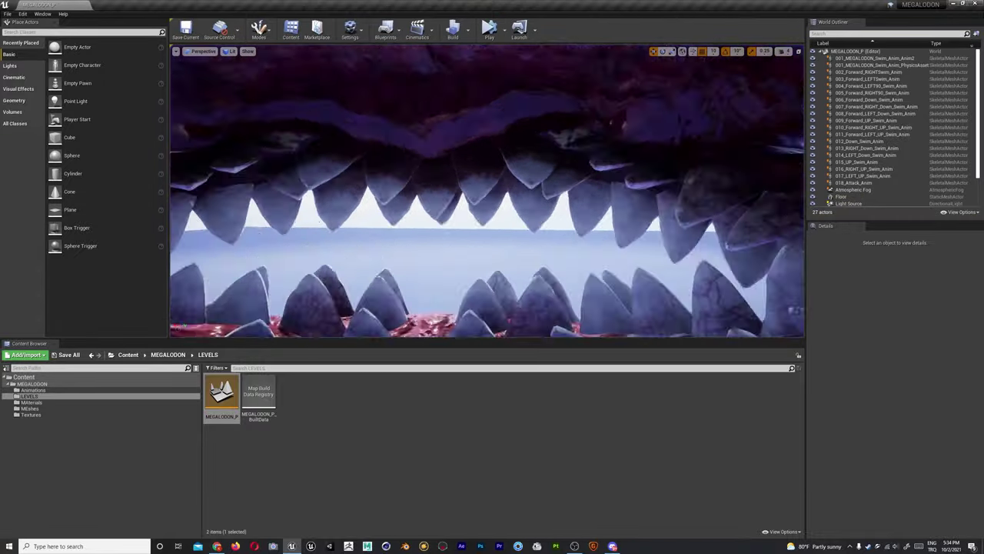
# Stop the current preview and launch Play In Editor again with Alt+P.
pyautogui.press('Escape')
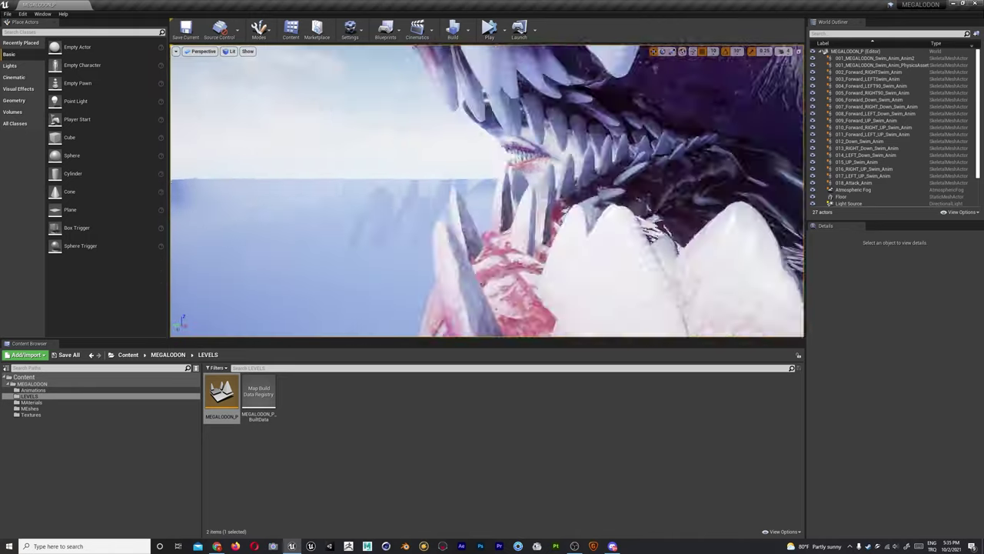
pyautogui.hotkey('alt', 'p')
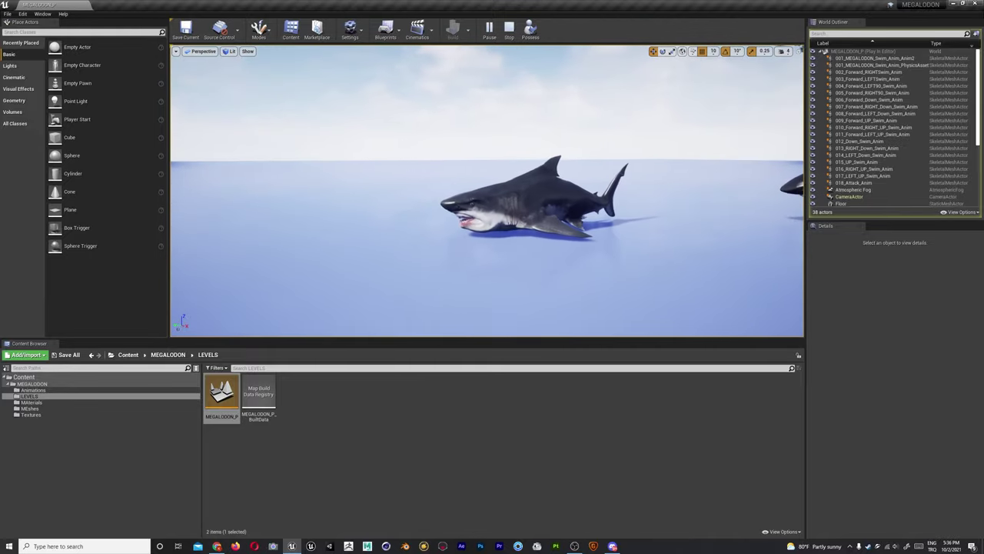
# Select one swimming shark, rotate it to a new angle, then turn the view up and right.
pyautogui.click(524, 191)
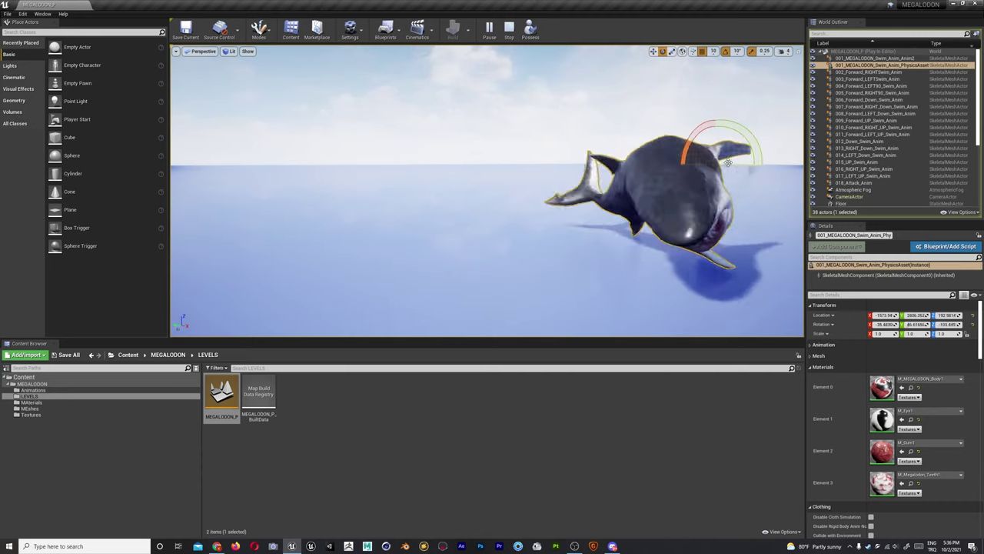
pyautogui.moveTo(728, 162)
pyautogui.mouseDown()
pyautogui.moveTo(715, 154)
pyautogui.moveTo(741, 136)
pyautogui.mouseUp()
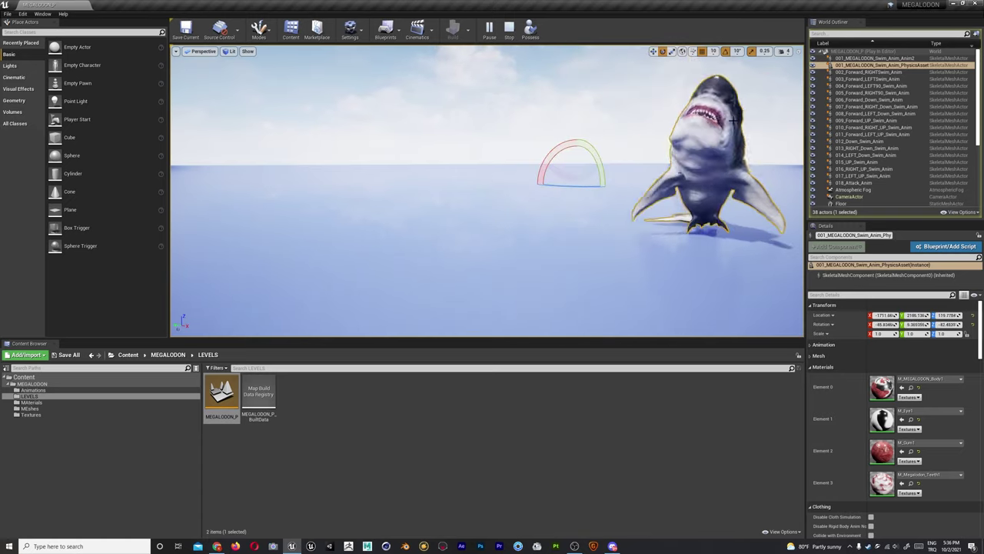
pyautogui.moveTo(736, 134); pyautogui.dragTo(777, 123, button='right')
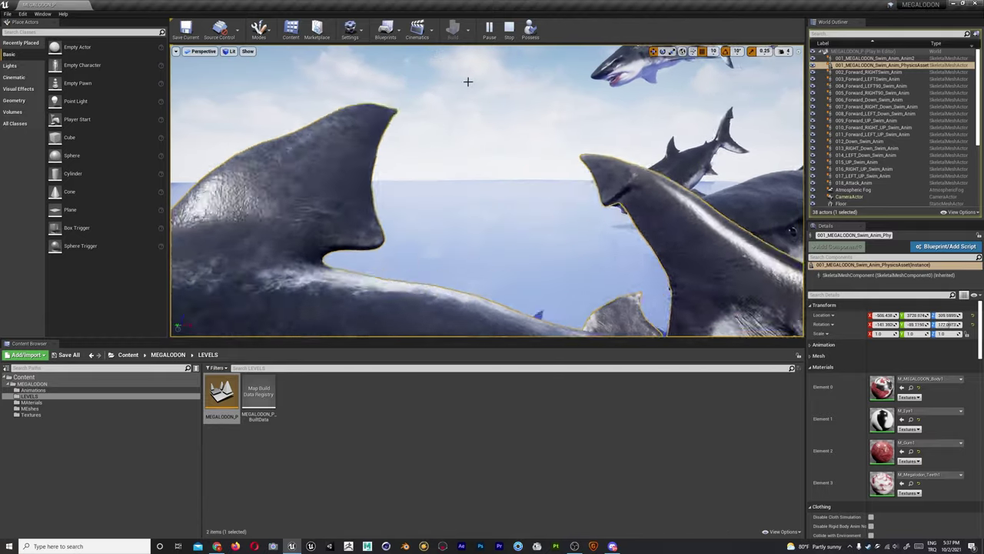
# End play, run the preview once more, then stop it so the sharks reset.
pyautogui.press('Escape')
pyautogui.click(486, 32)
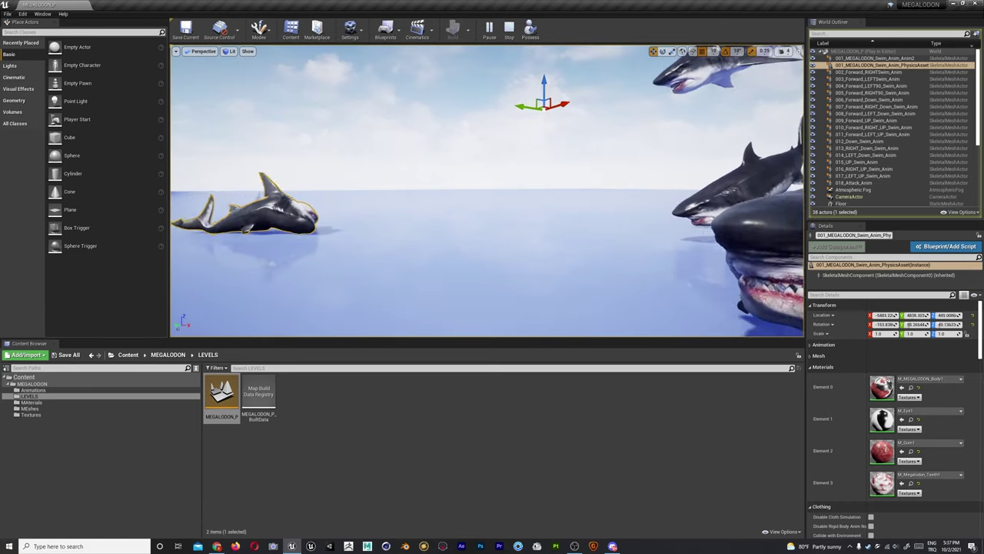
pyautogui.press('Escape')
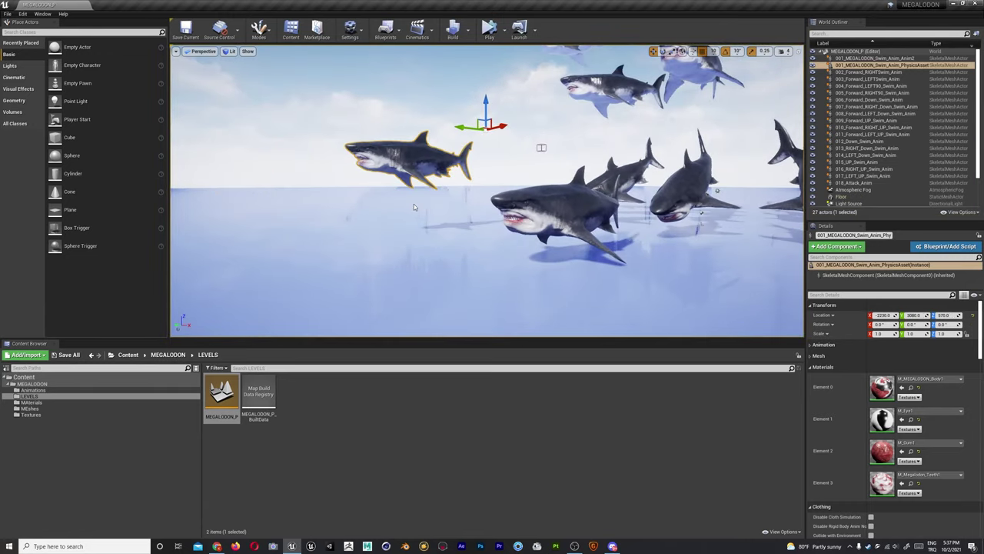
# Go fullscreen in game view (G) and fly close around the lead shark and school.
pyautogui.press('F11')
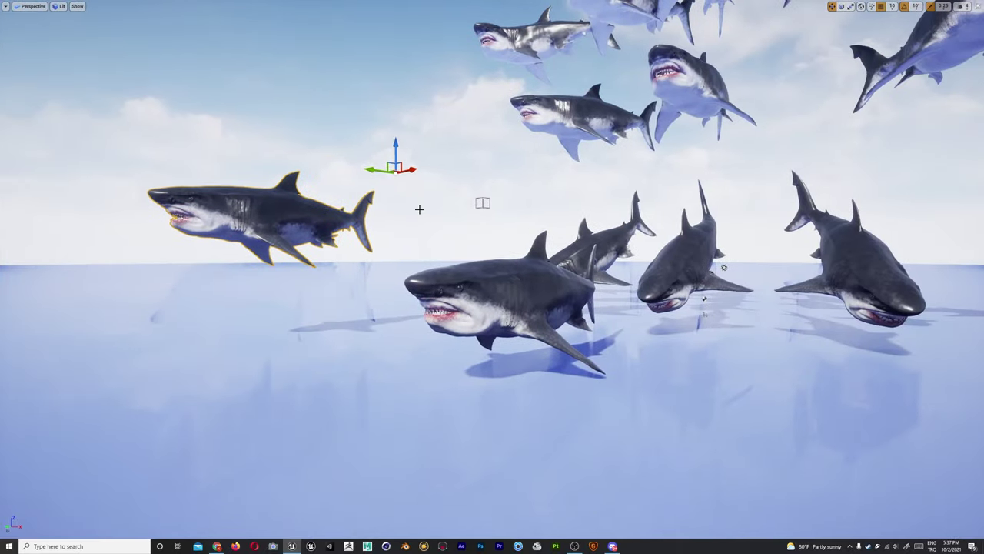
pyautogui.press('g')
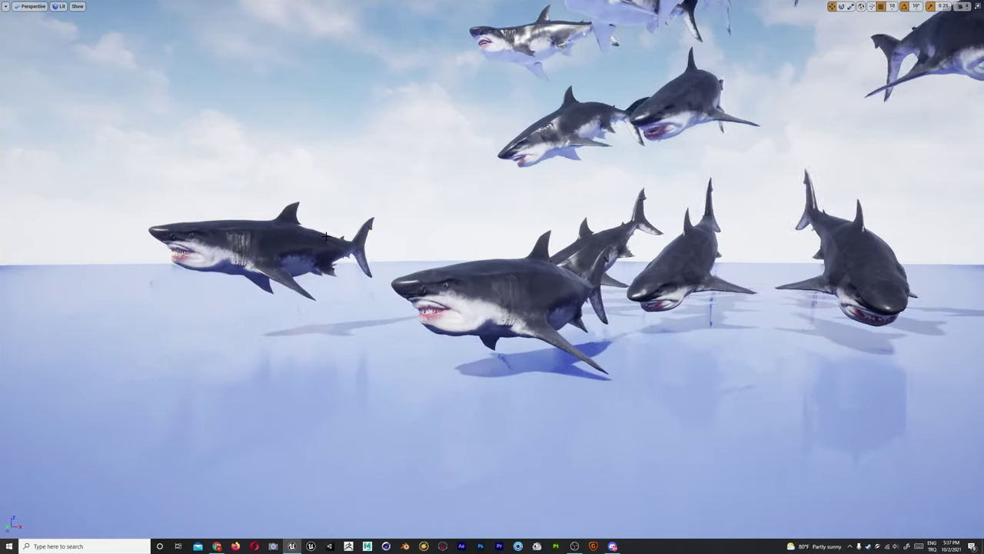
pyautogui.moveTo(326, 237)
pyautogui.mouseDown(button='right')
pyautogui.moveTo(292, 231)
pyautogui.moveTo(292, 261)
pyautogui.mouseUp(button='right')
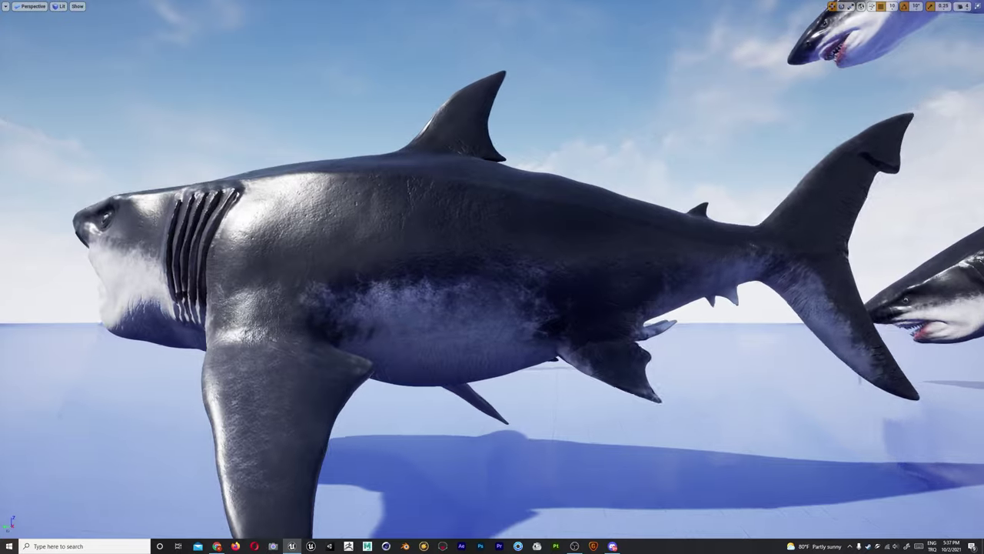
pyautogui.moveTo(292, 261); pyautogui.dragTo(292, 238, button='right')
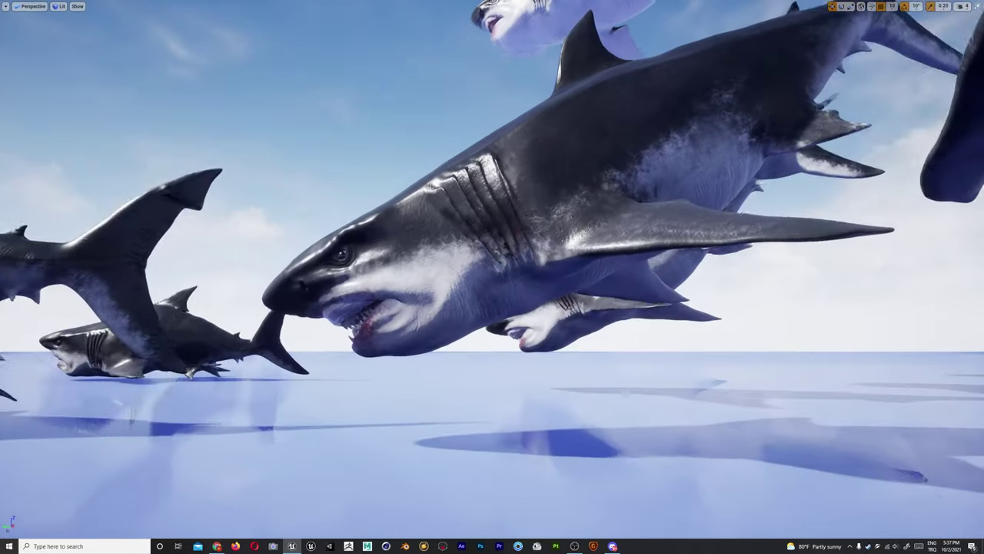
pyautogui.moveTo(492, 276)
pyautogui.mouseDown(button='right')
pyautogui.moveTo(492, 231)
pyautogui.moveTo(492, 323)
pyautogui.mouseUp(button='right')
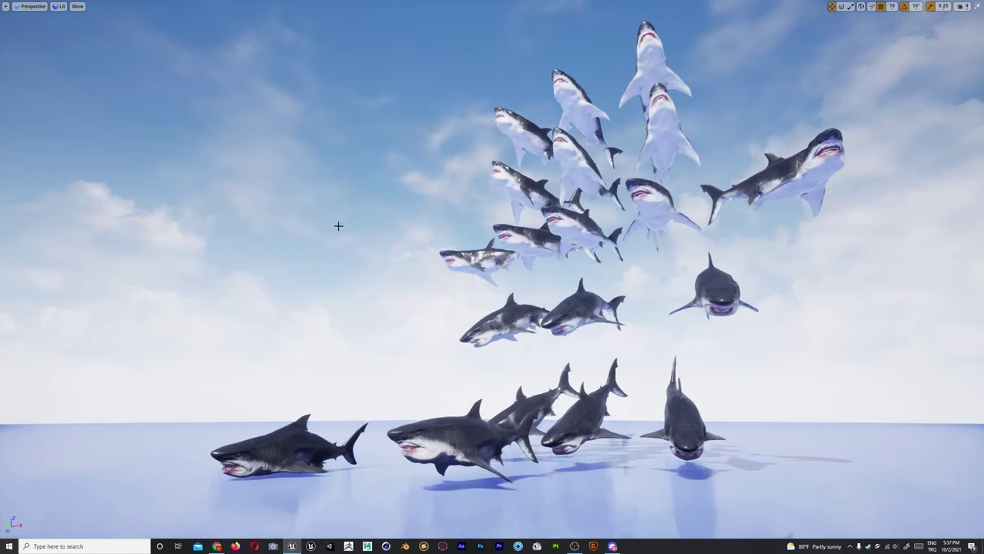
pyautogui.press('F11')
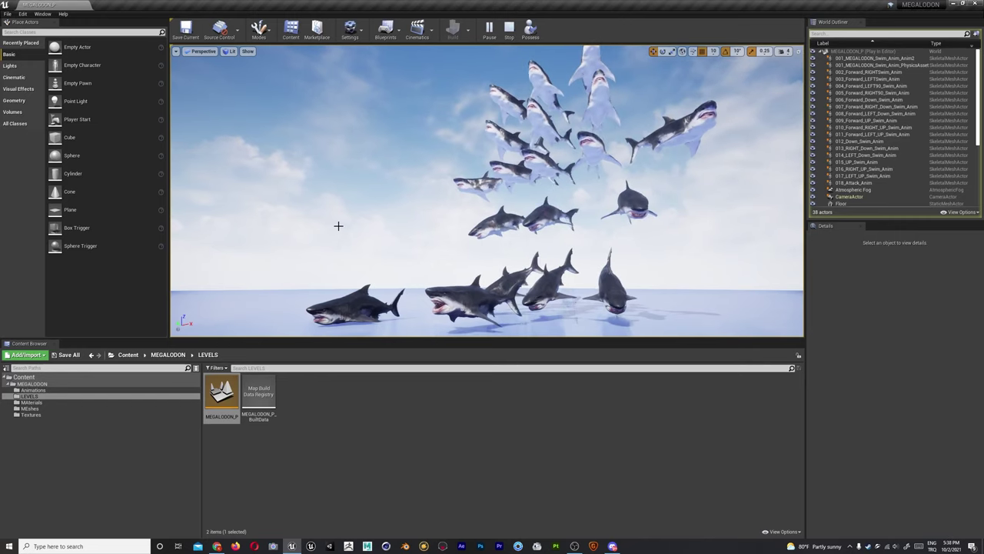
# Stop Play In Editor and reframe the 27-actor shark school in the editor viewport.
pyautogui.press('Escape')
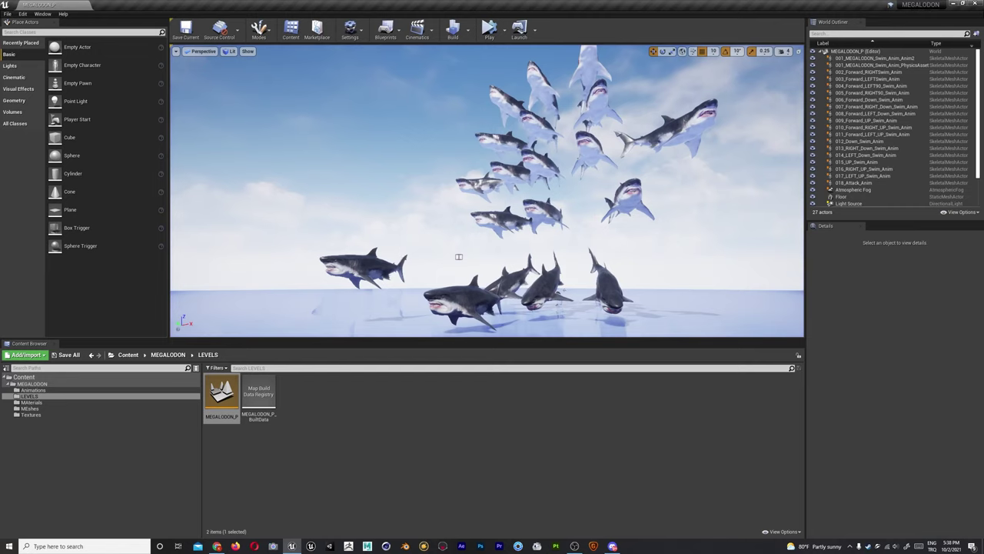
pyautogui.scroll(-2, 487, 191)
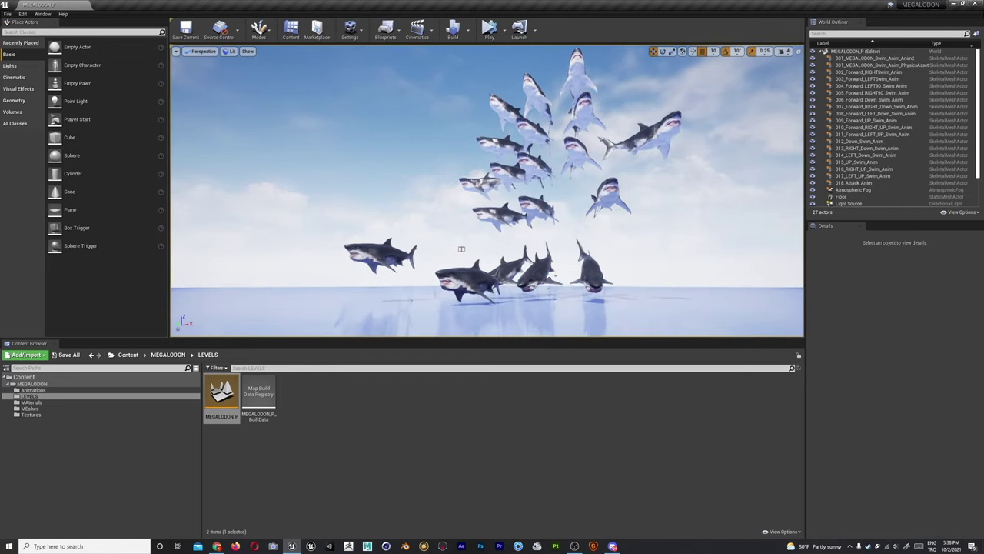
pyautogui.moveTo(556, 196); pyautogui.dragTo(552, 224, button='right')
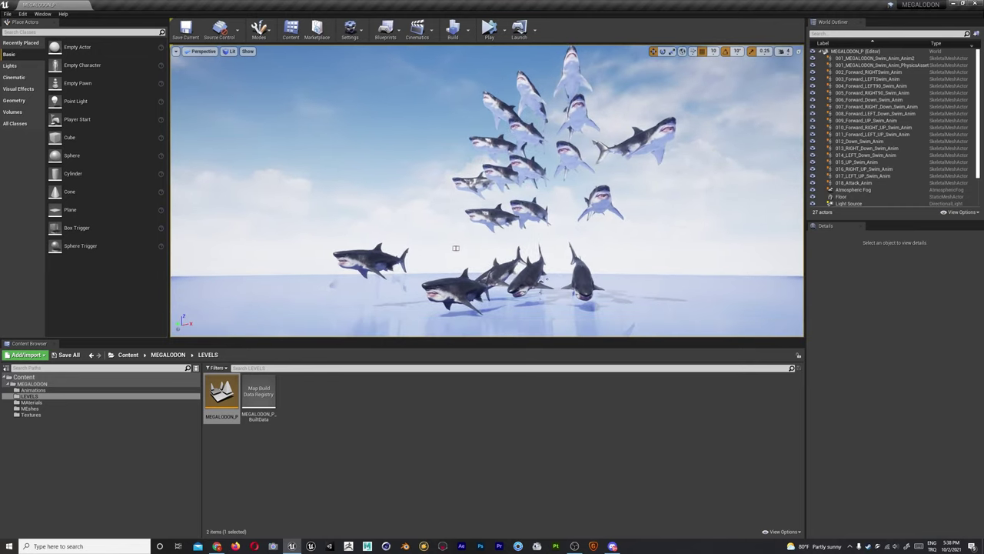
pyautogui.moveTo(456, 247); pyautogui.dragTo(446, 265, button='right')
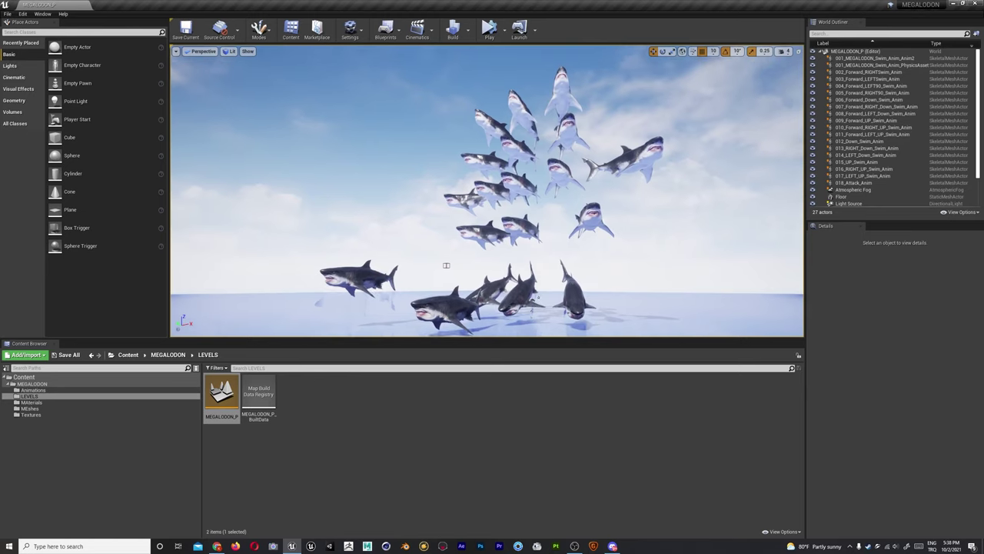
# Browse the MEGALODON Animations, Materials and Meshes folders, ending on the 16 Textures.
pyautogui.click(48, 390)
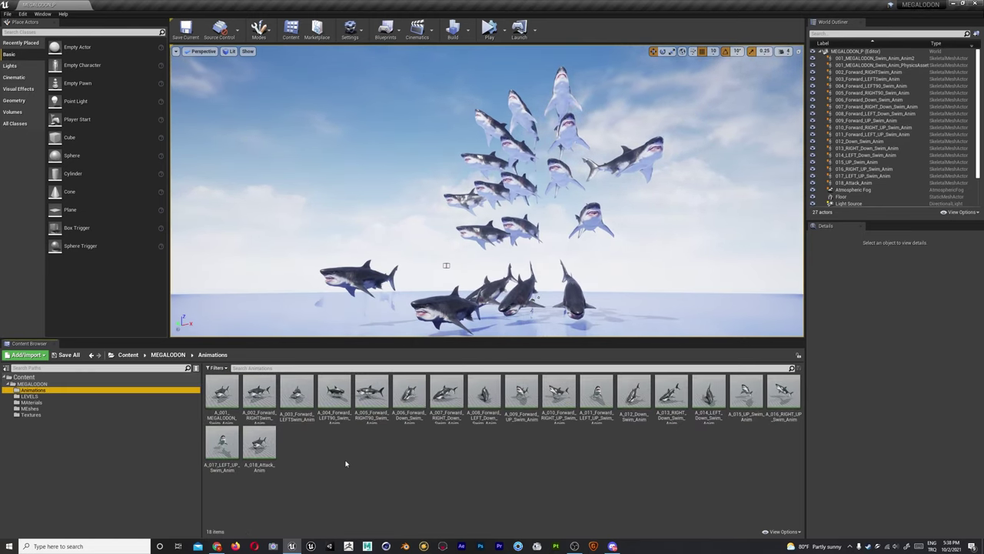
pyautogui.click(48, 396)
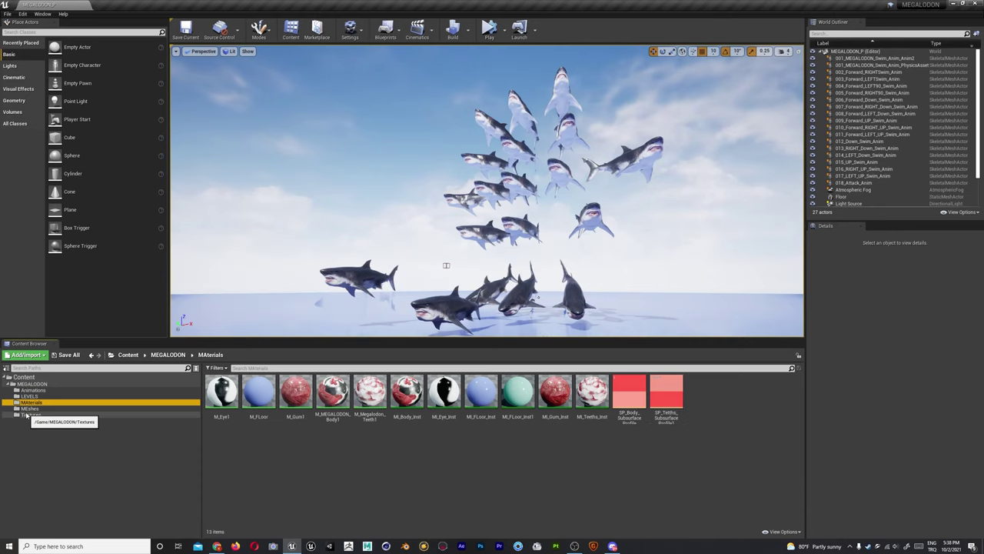
pyautogui.click(26, 415)
pyautogui.click(29, 409)
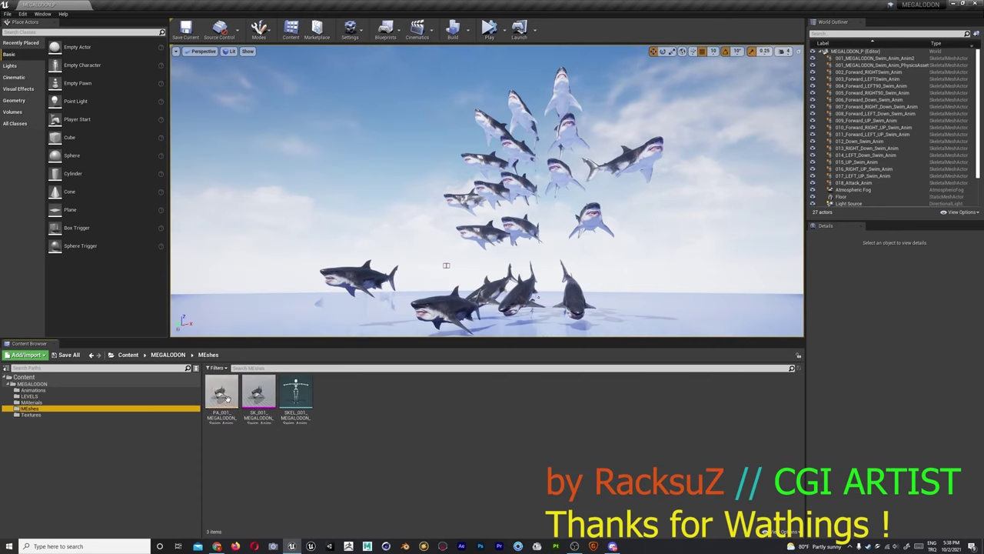
pyautogui.click(31, 415)
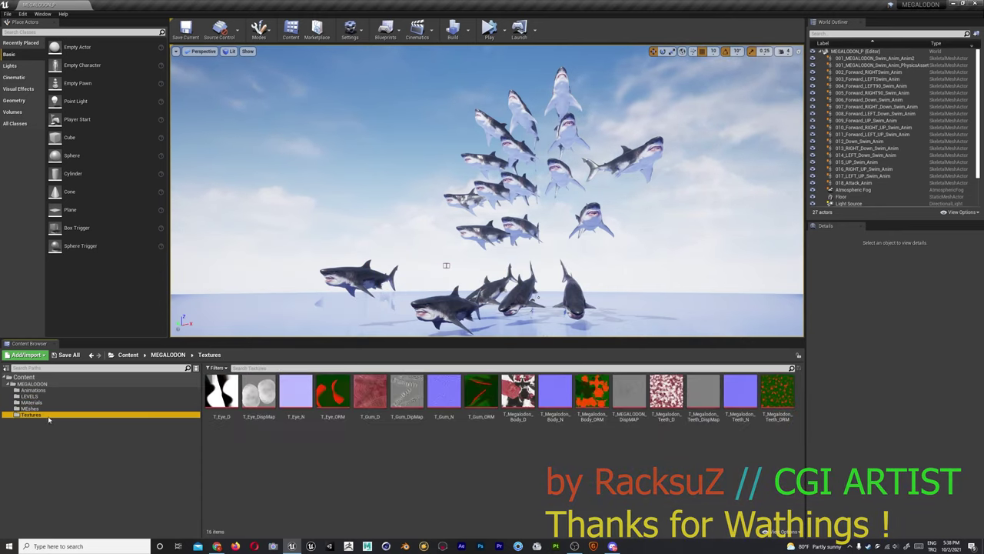